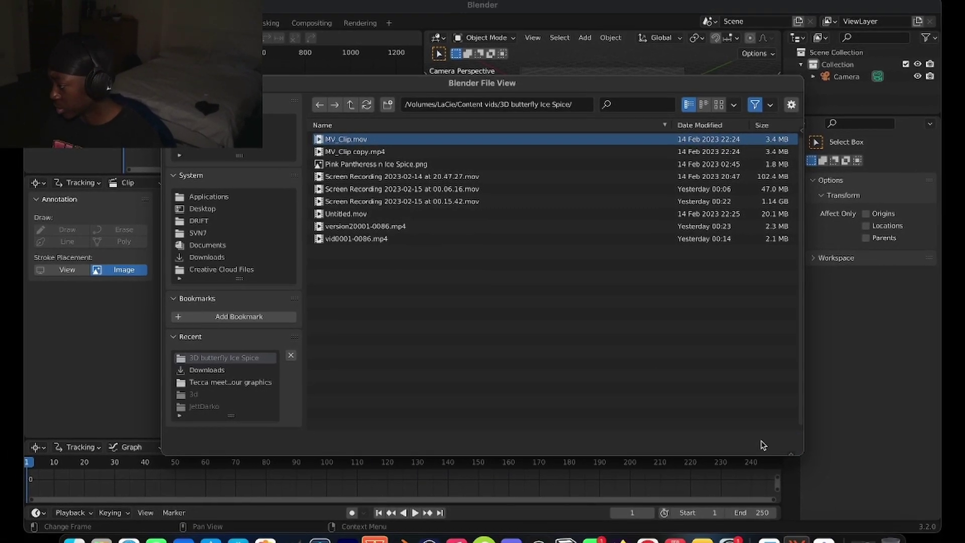
Play the screen recording and scrub the tracked MV_Clip.mov footage to check its tracking markers.
key(space)
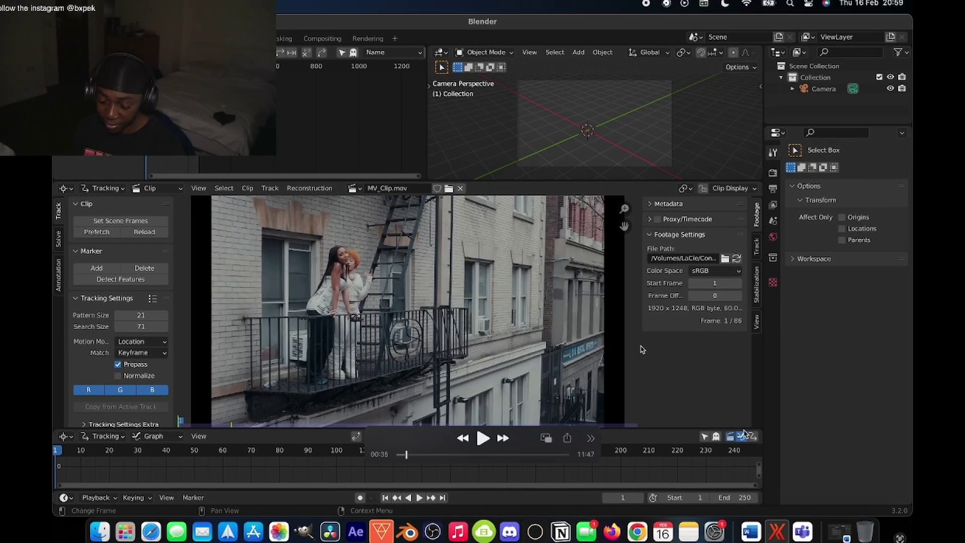
key(space)
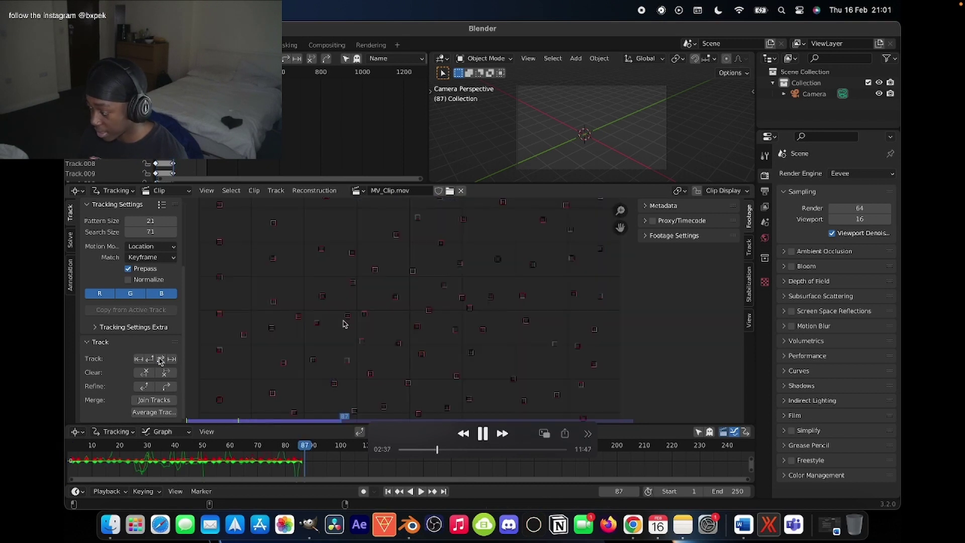
click(140, 453)
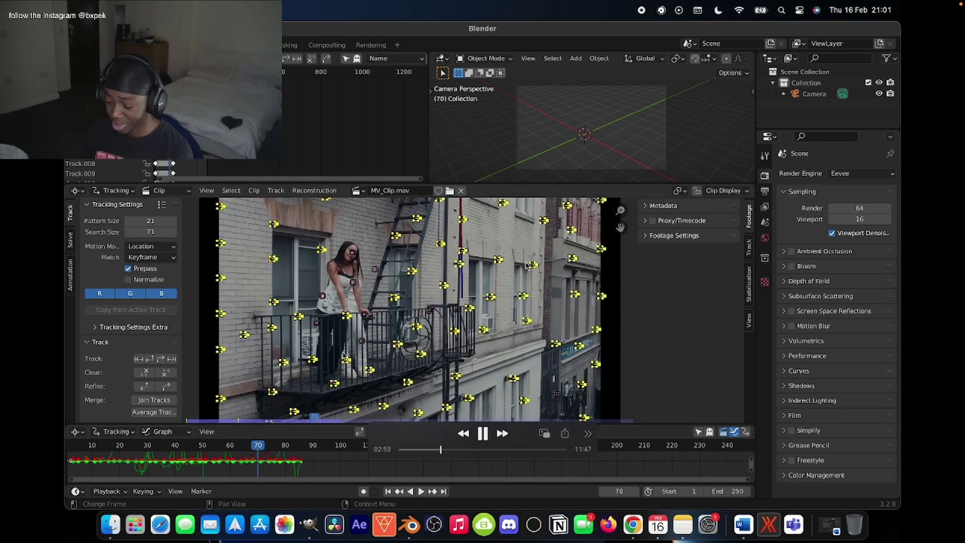
Try to delete tracking markers from the clip around the building's drainpipe, and undo the deletion.
click(459, 253)
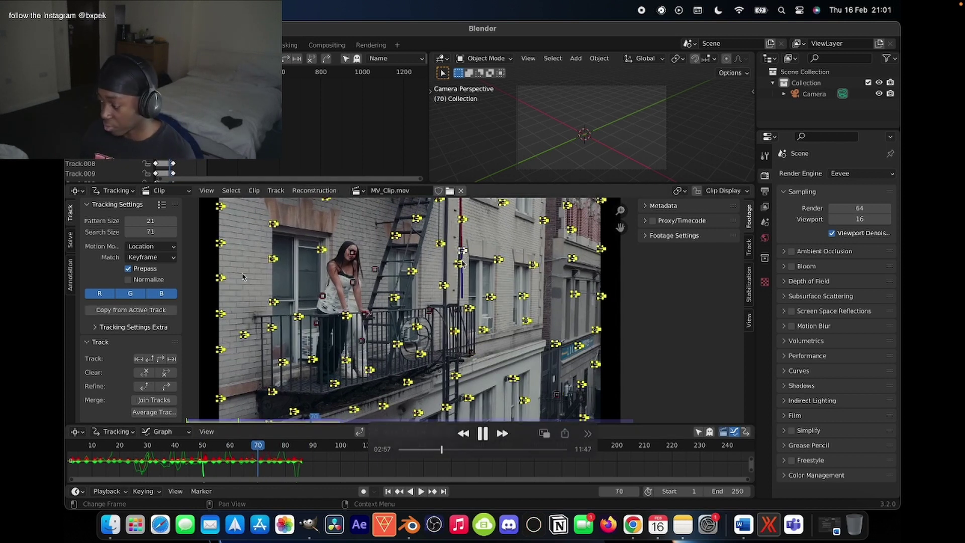
key(x)
click(462, 262)
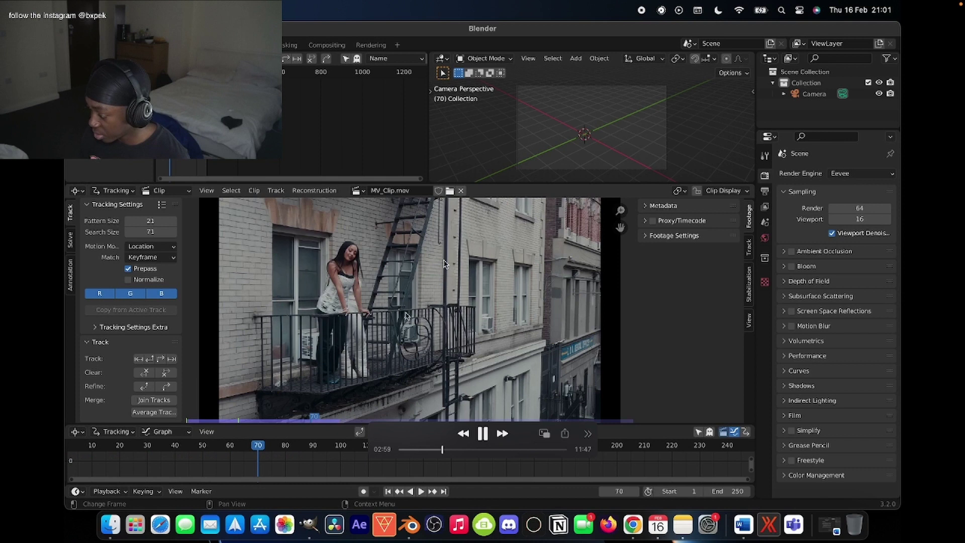
key(super+z)
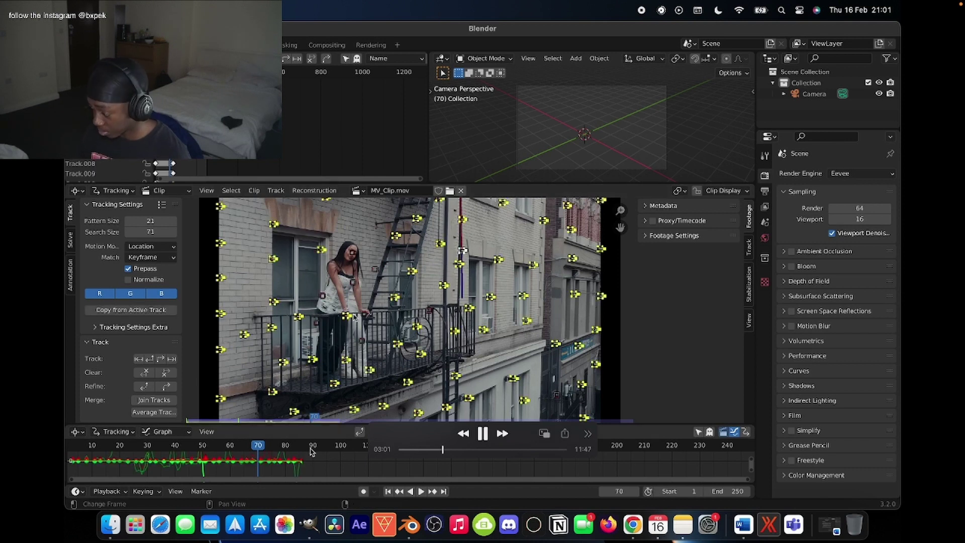
Clear the marker selection in the clip and select all tracking markers again.
click(429, 310)
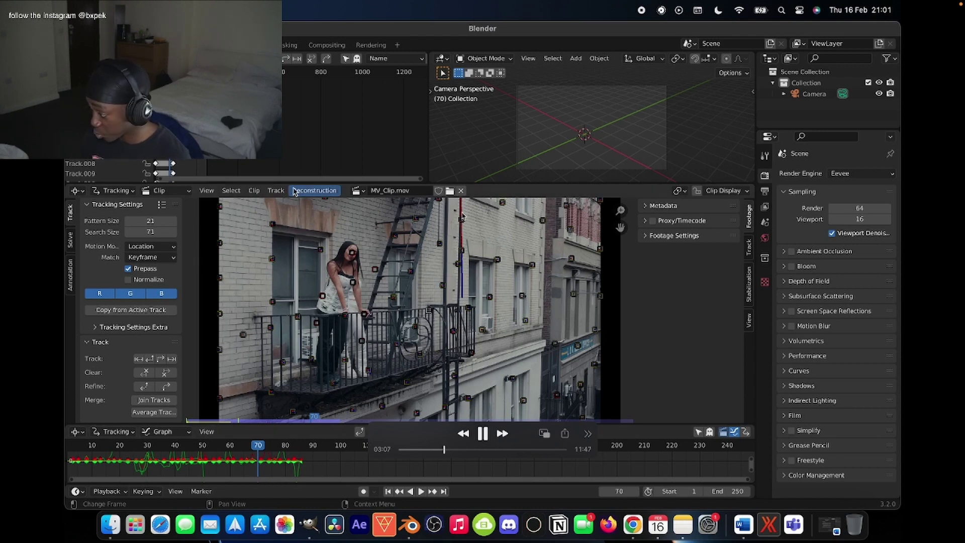
click(233, 190)
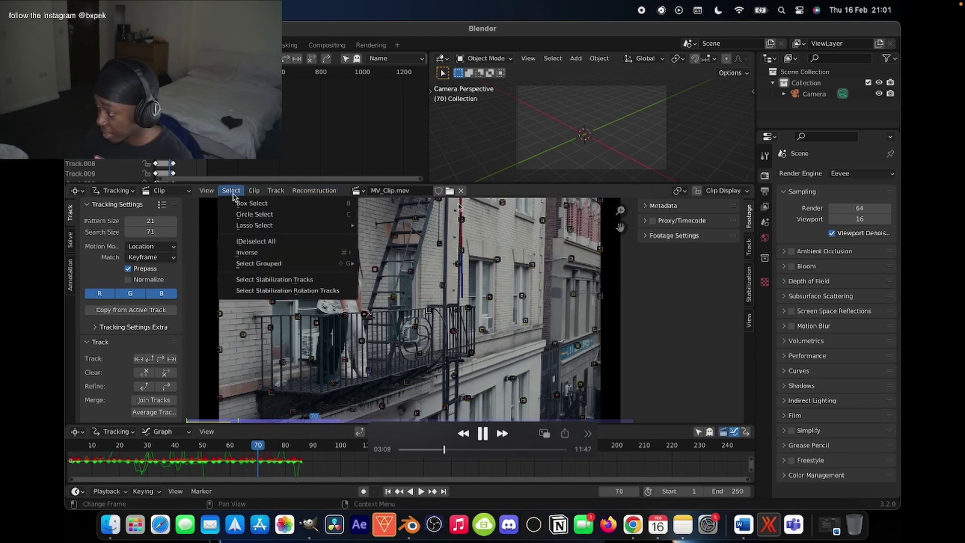
click(271, 242)
click(231, 190)
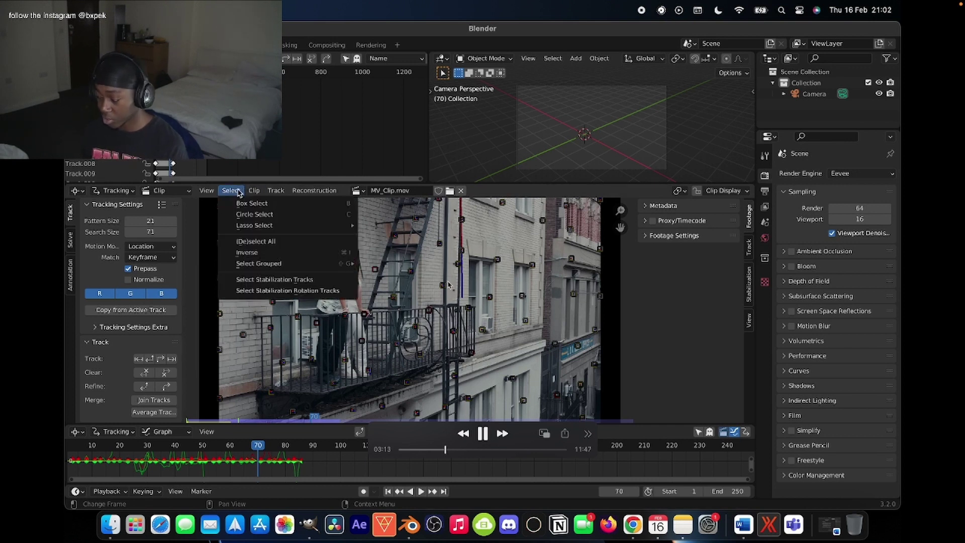
click(256, 242)
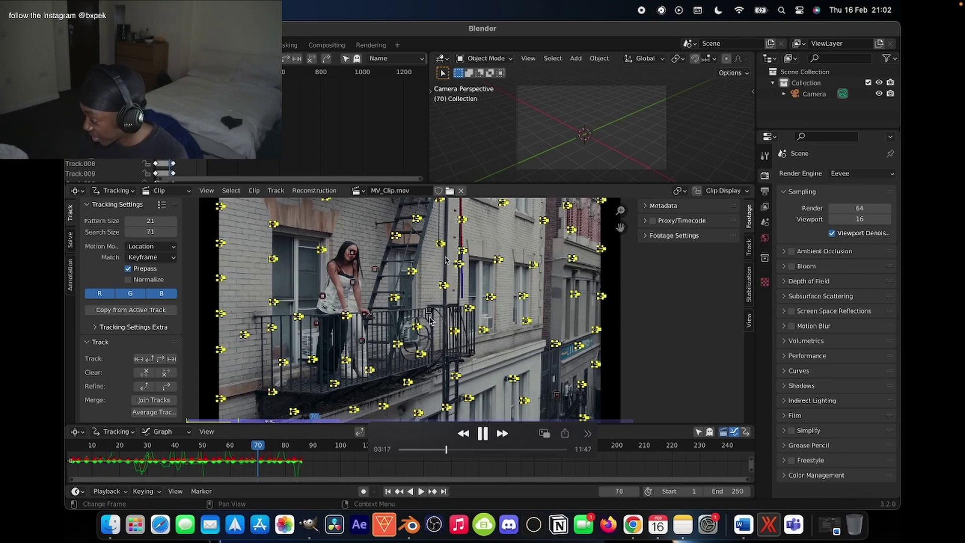
Skip the screen recording ahead through the camera solve, the orientation setup and the tracking scene with cube and ground.
drag(446, 449, 467, 452)
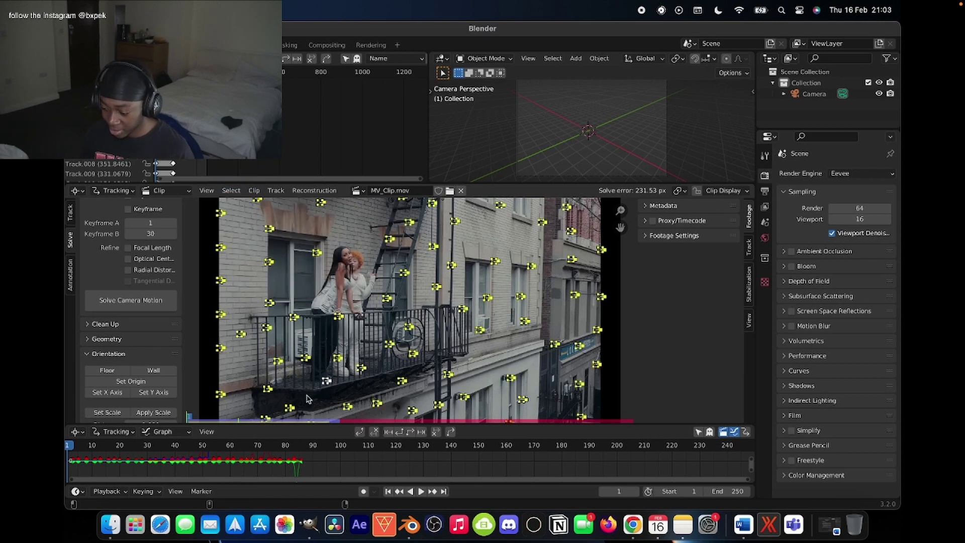
mouse_move(378, 353)
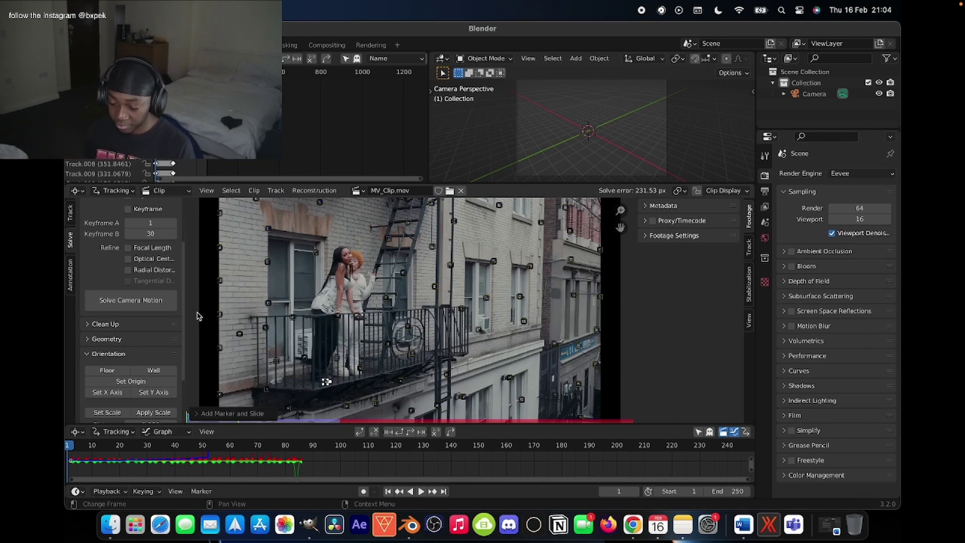
mouse_move(431, 393)
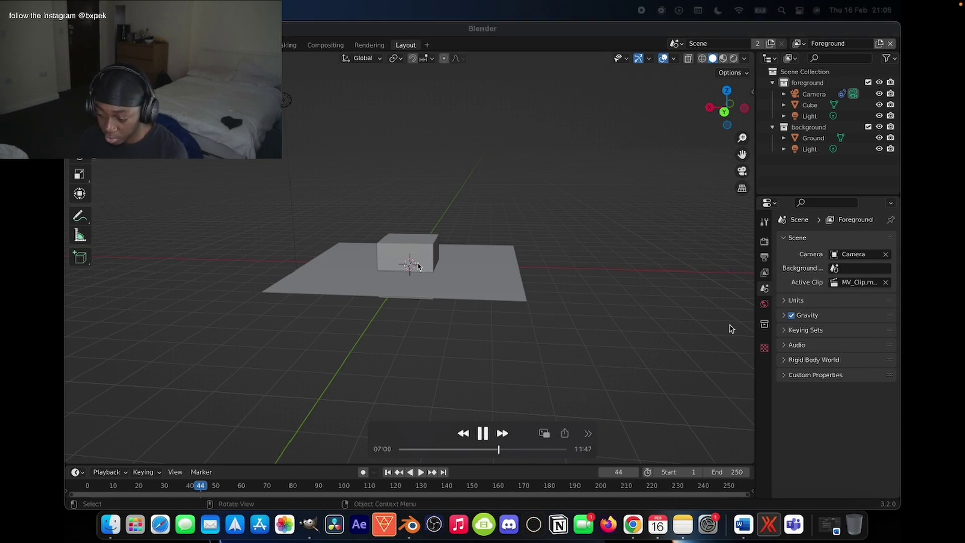
click(509, 449)
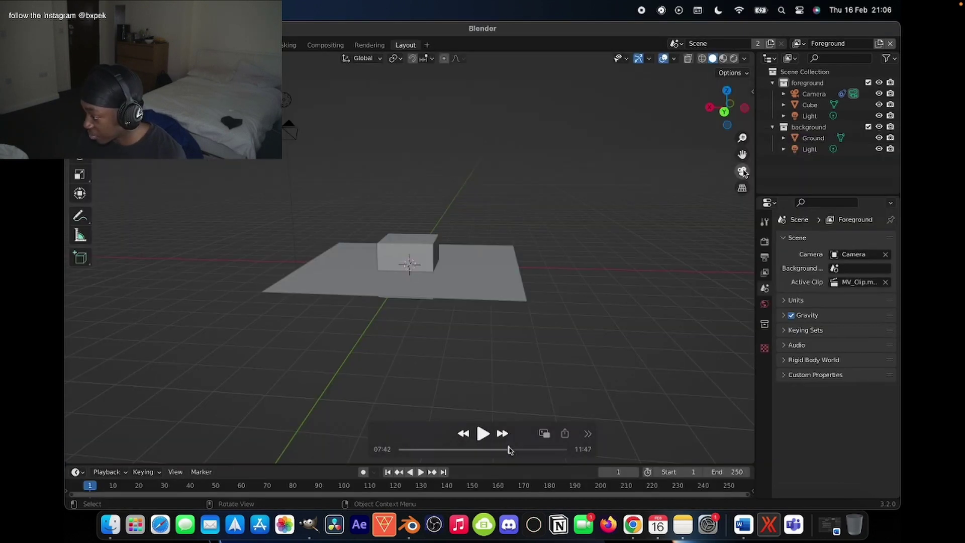
click(512, 449)
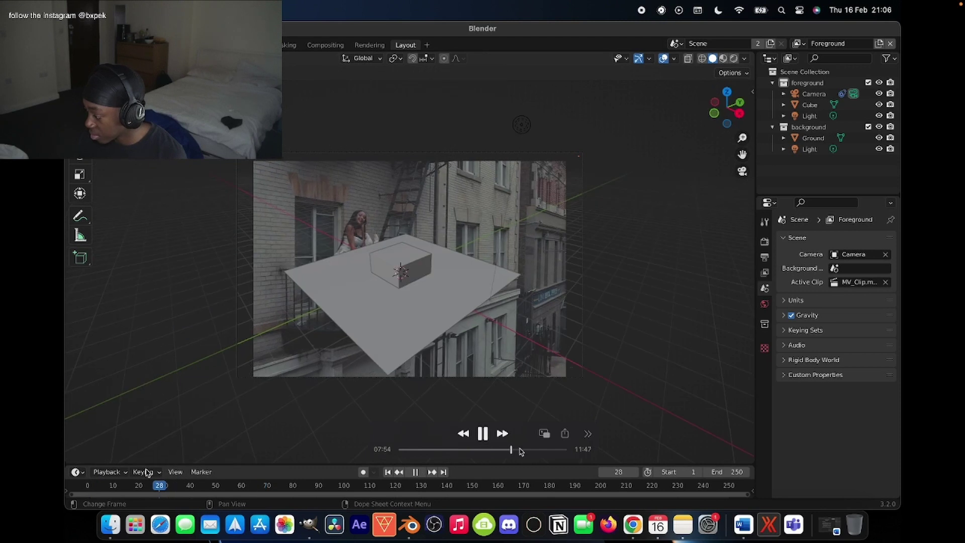
drag(513, 452, 526, 451)
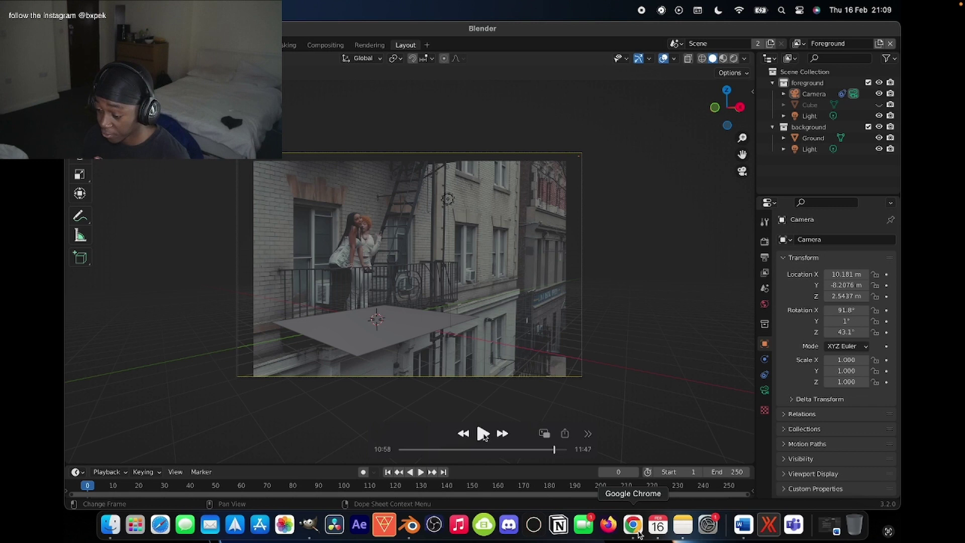
Examine the Animated Flying Fluttering Butterfly Loop model page in Chrome, including the 3D preview, download details and comments.
click(482, 434)
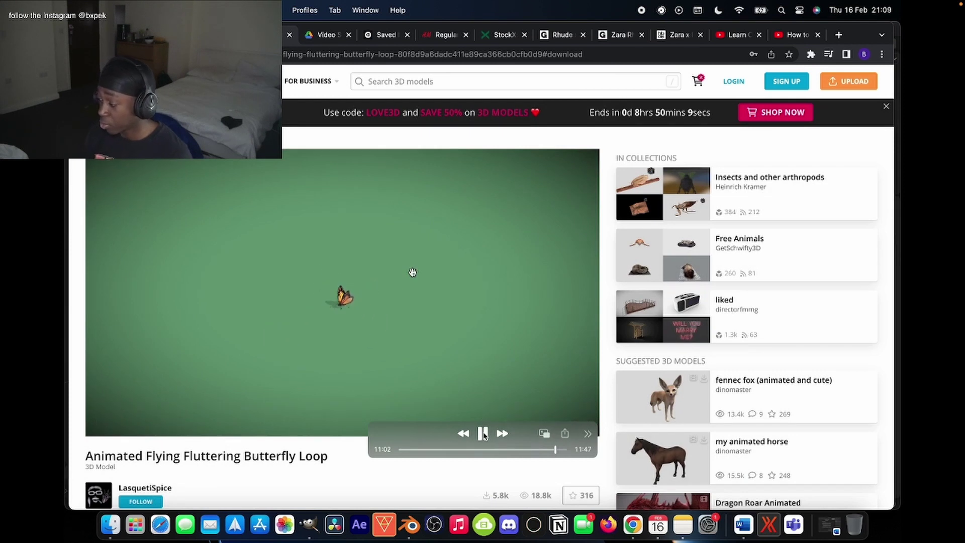
click(483, 434)
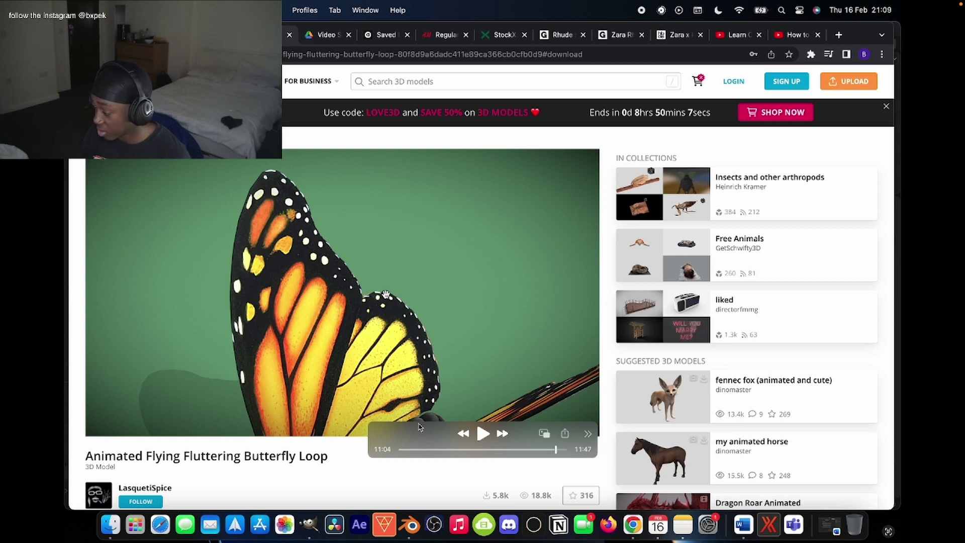
click(484, 433)
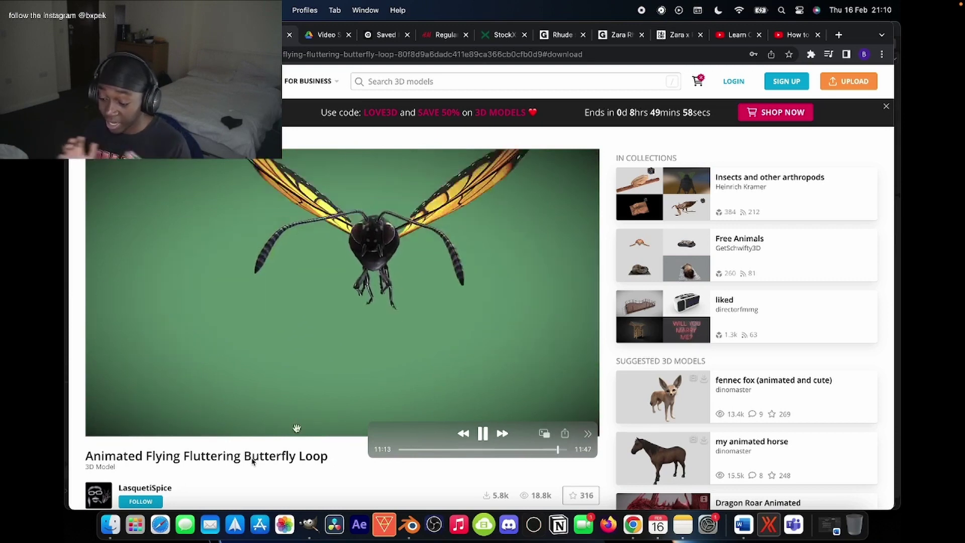
scroll(230, 472, down, 1)
drag(457, 386, 332, 386)
scroll(272, 437, down, 8)
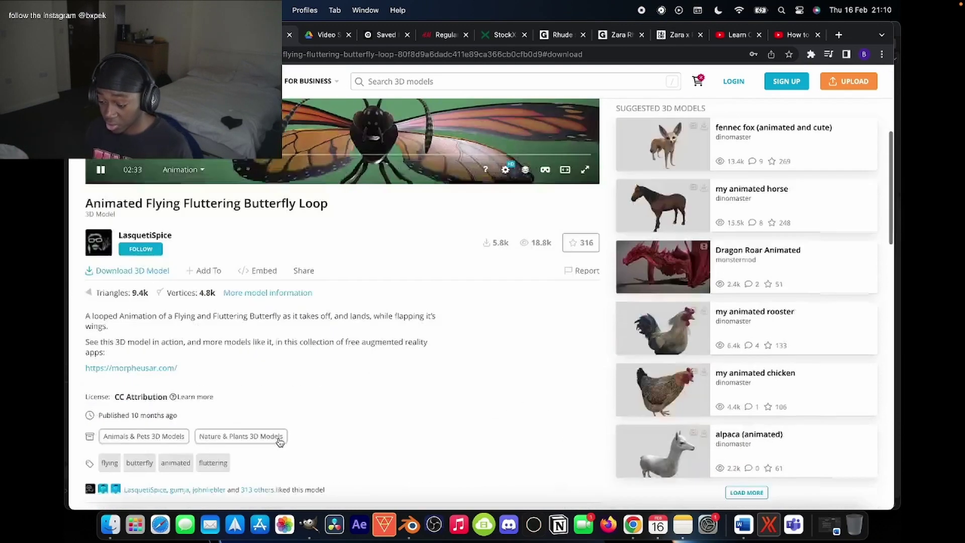
scroll(263, 331, down, 4)
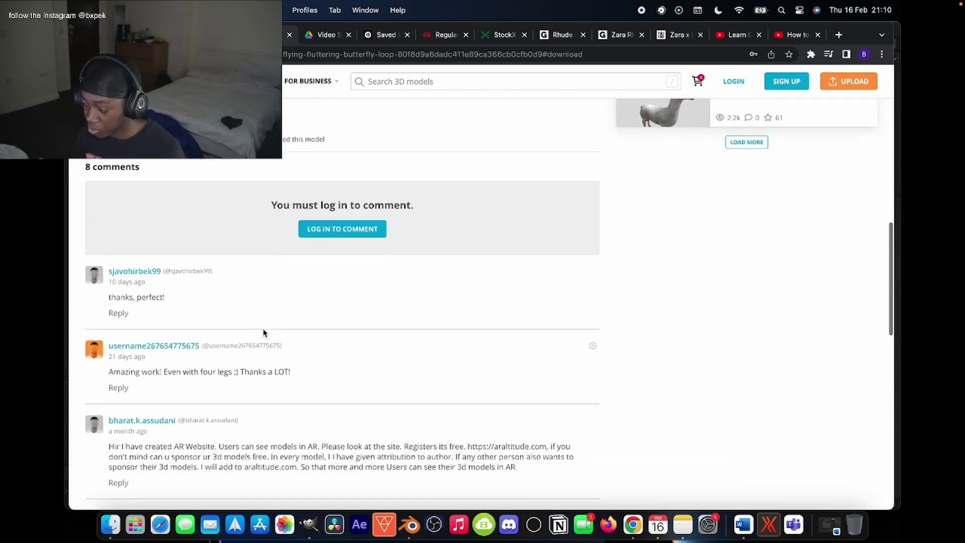
scroll(264, 331, up, 7)
scroll(264, 331, up, 5)
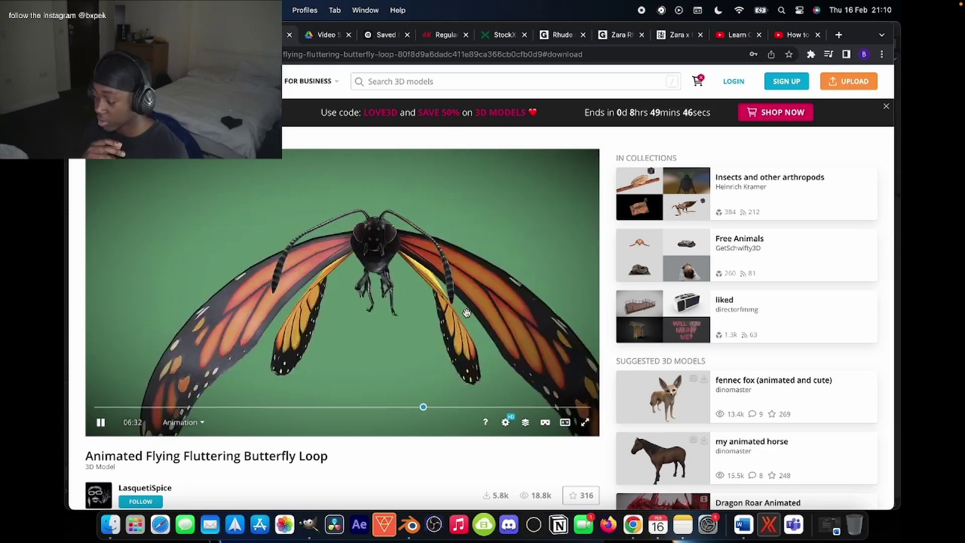
scroll(466, 346, down, 5)
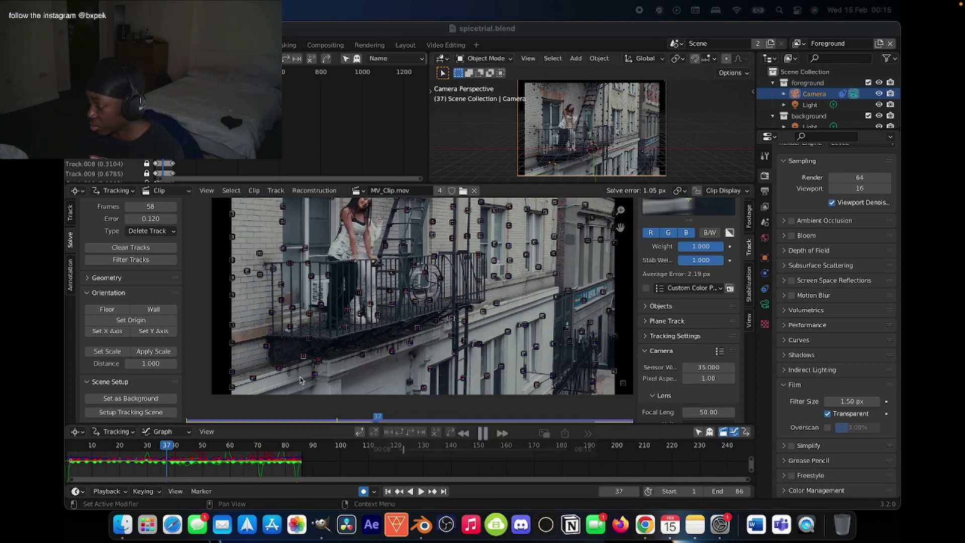
Skip the spicetrial.blend recording ahead to review the imported butterfly animation over the balcony footage.
click(410, 451)
drag(410, 451, 417, 449)
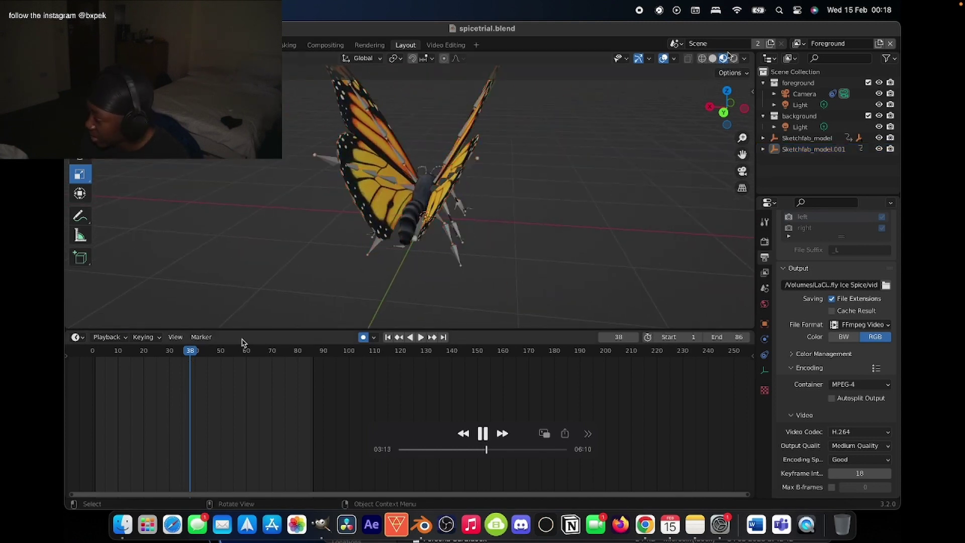
click(496, 449)
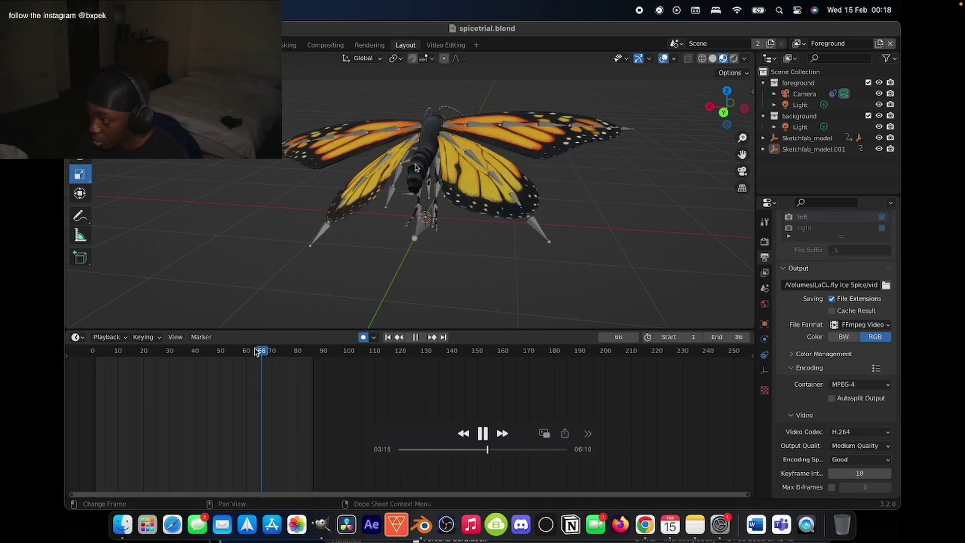
click(483, 433)
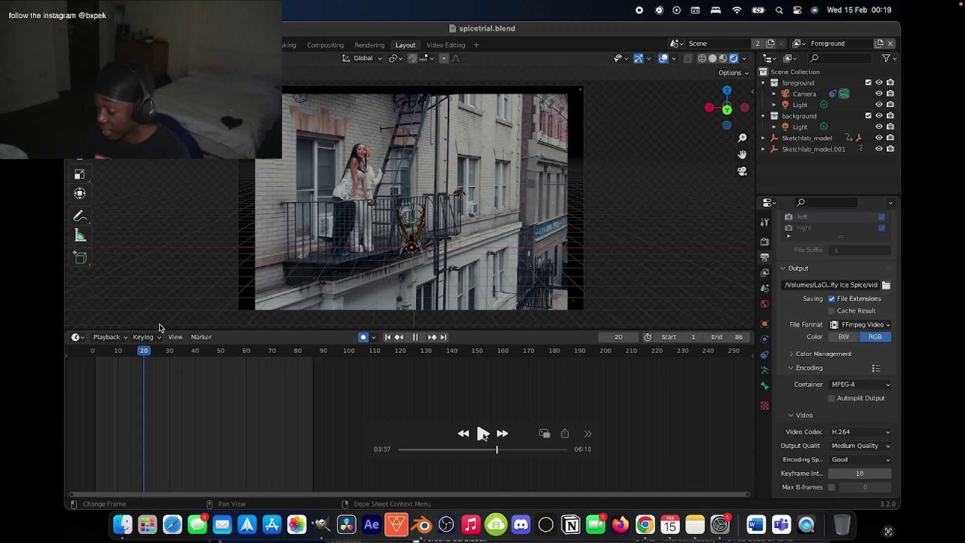
click(483, 433)
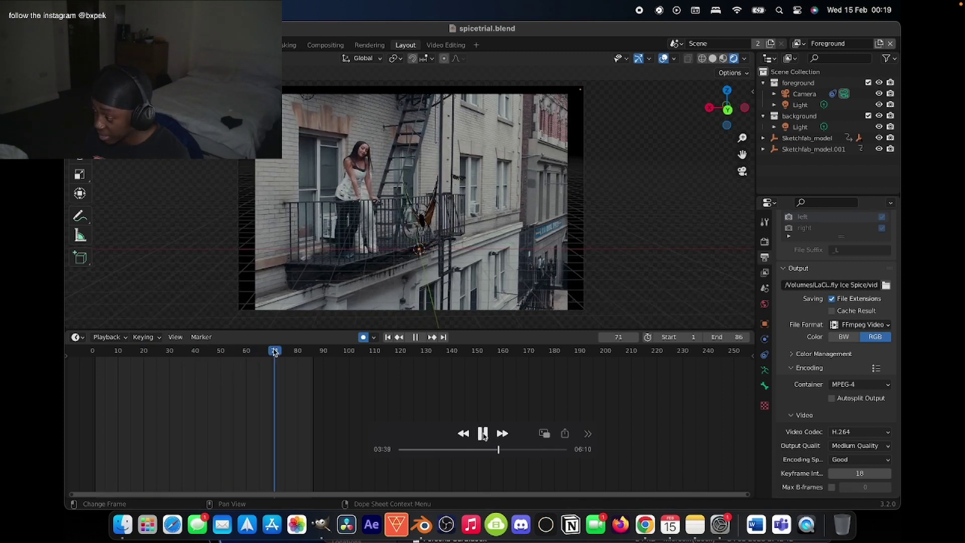
click(502, 448)
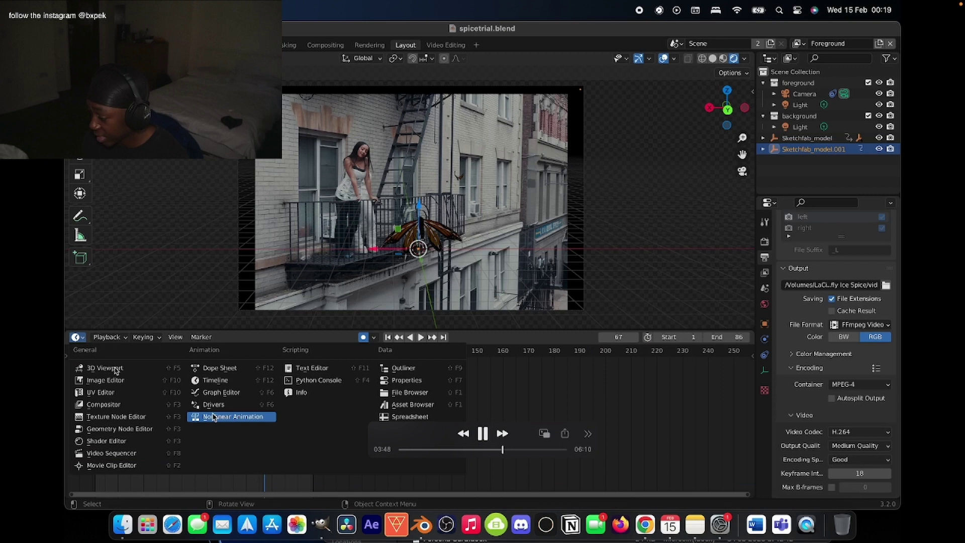
Switch the timeline area to the Nonlinear Animation editor and bring the butterfly's action tracks into view.
click(234, 418)
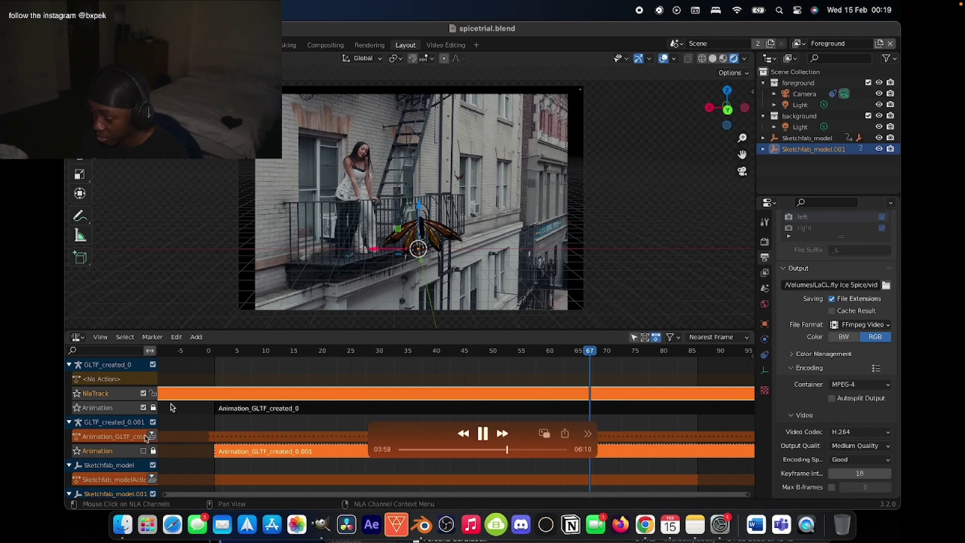
key(Escape)
scroll(467, 401, left, 6)
scroll(468, 402, right, 3)
scroll(467, 400, right, 1)
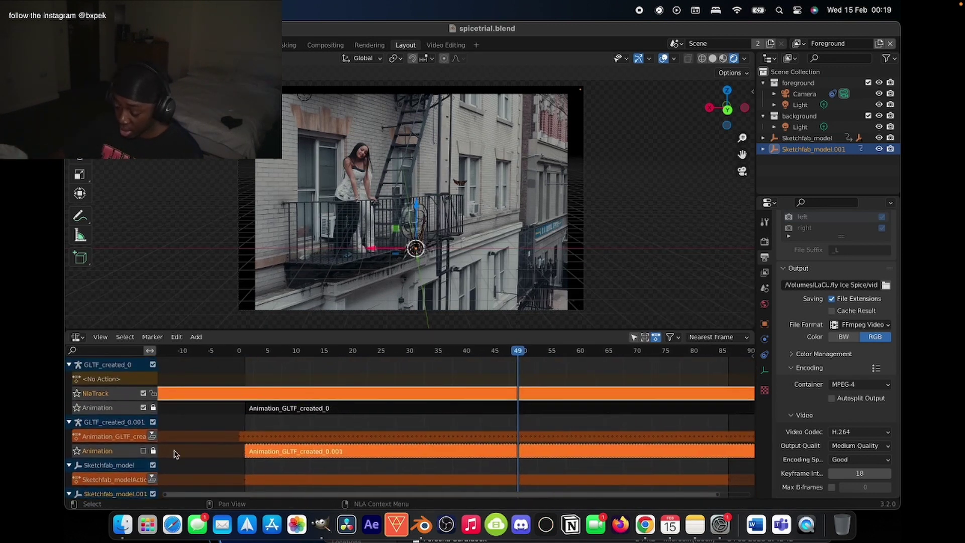
Push down the GLTF_created_0.001 action into an NLA strip and shift the selected strips about 27 frames earlier.
click(152, 436)
scroll(394, 434, down, 1)
scroll(394, 435, right, 1)
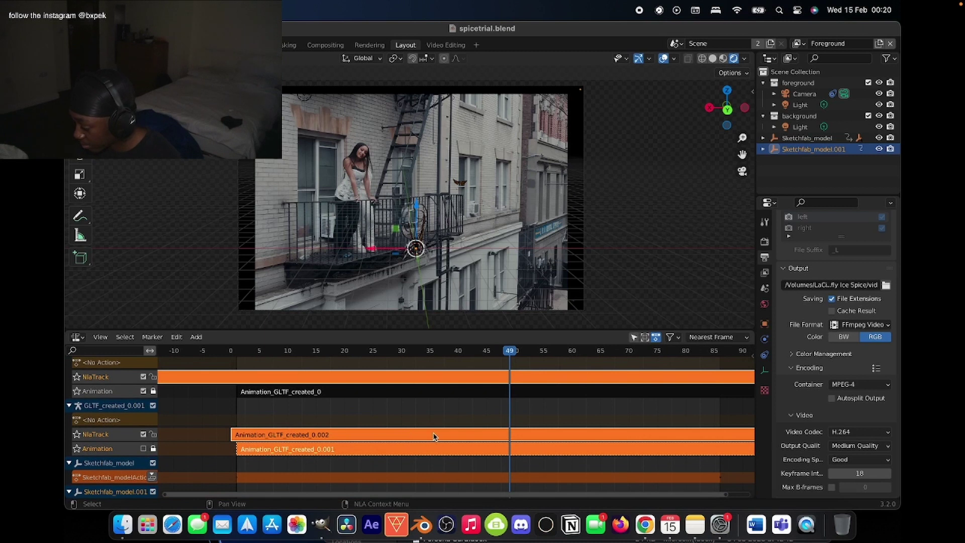
drag(435, 436, 266, 424)
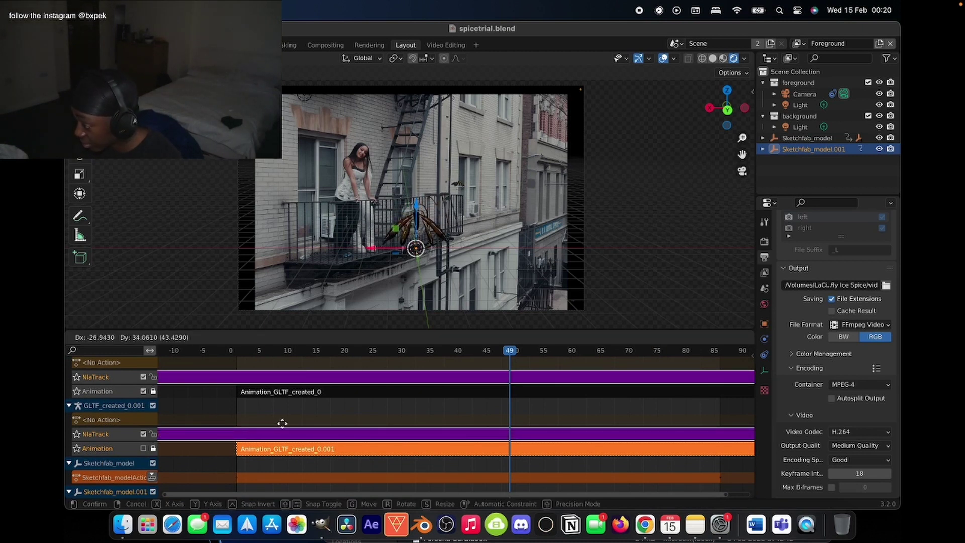
Switch the Nonlinear Animation editor back to the Timeline and move the playhead to frame 38.
click(78, 336)
click(255, 382)
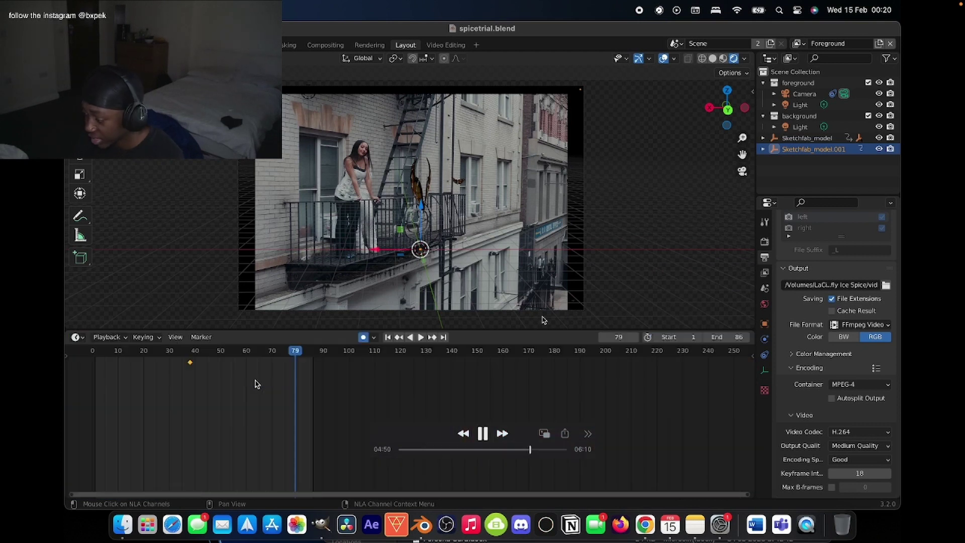
drag(241, 353, 190, 355)
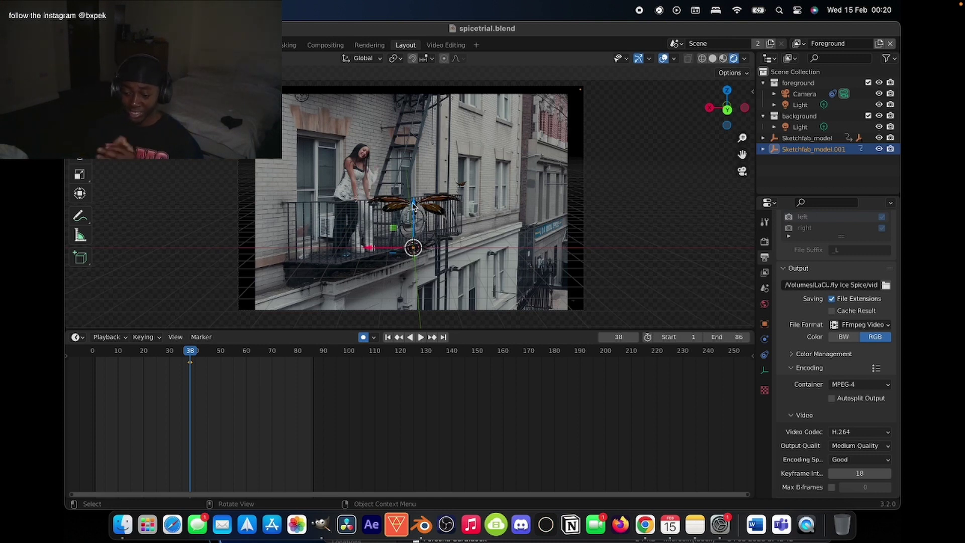
Try to lower the Sketchfab_model.001 butterfly along the Z axis at frame 38, and play the animation from the start.
drag(413, 205, 413, 208)
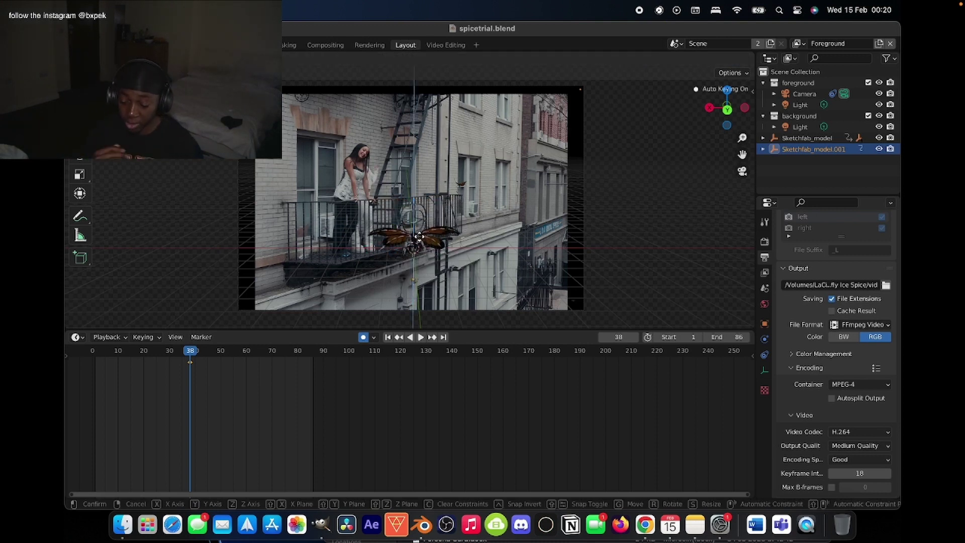
key(Escape)
key(shift+Left)
key(space)
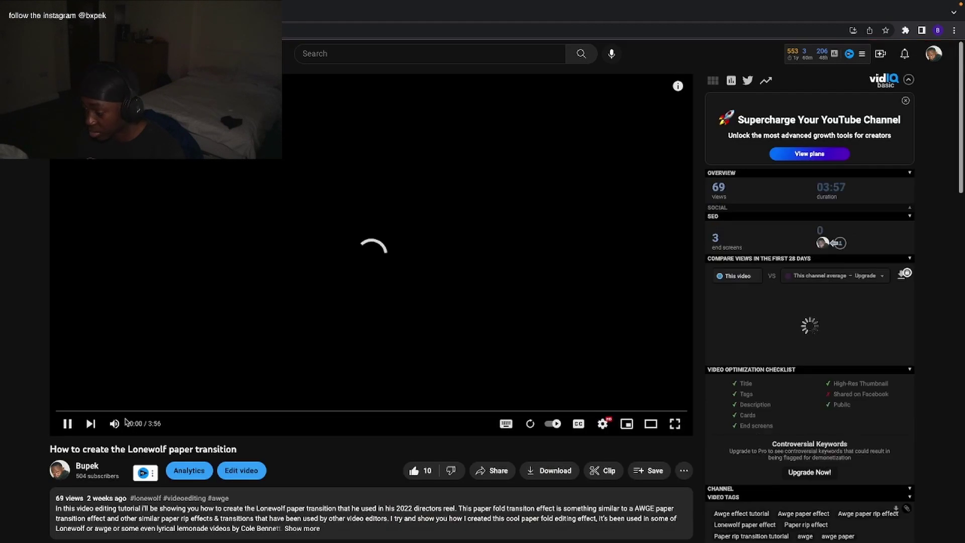
Look through the comments under the YouTube video "How to create the Lonewolf paper transition" in the browser.
scroll(375, 273, down, 10)
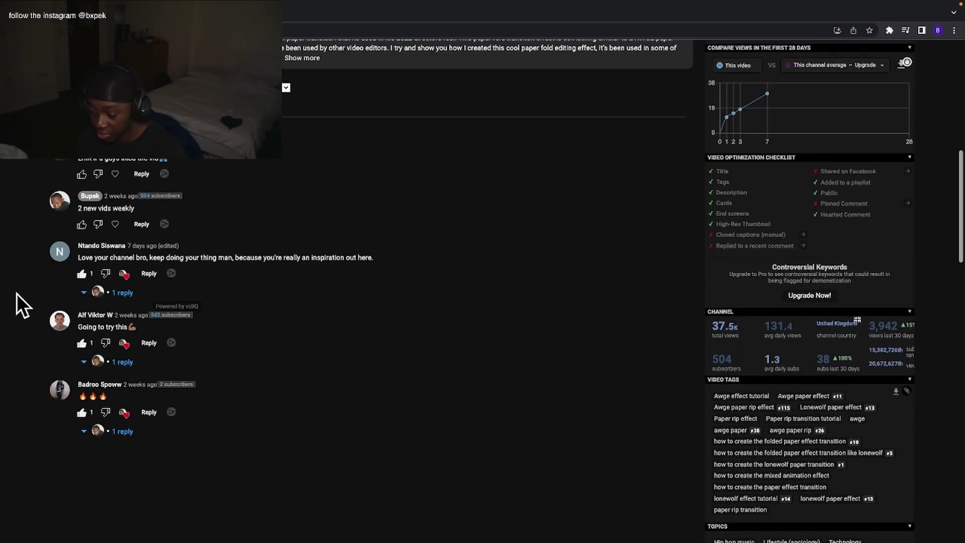
scroll(107, 320, up, 10)
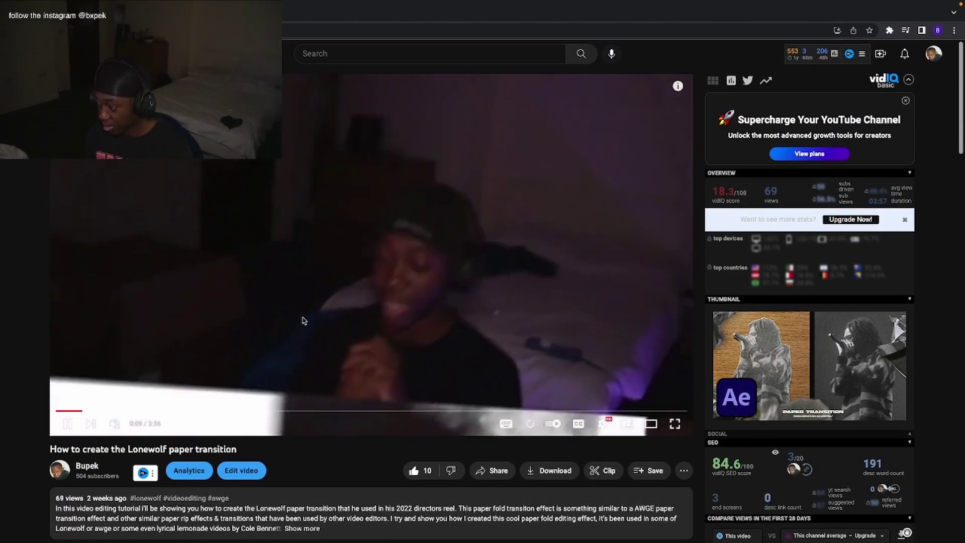
click(307, 361)
scroll(302, 407, down, 2)
scroll(302, 408, down, 9)
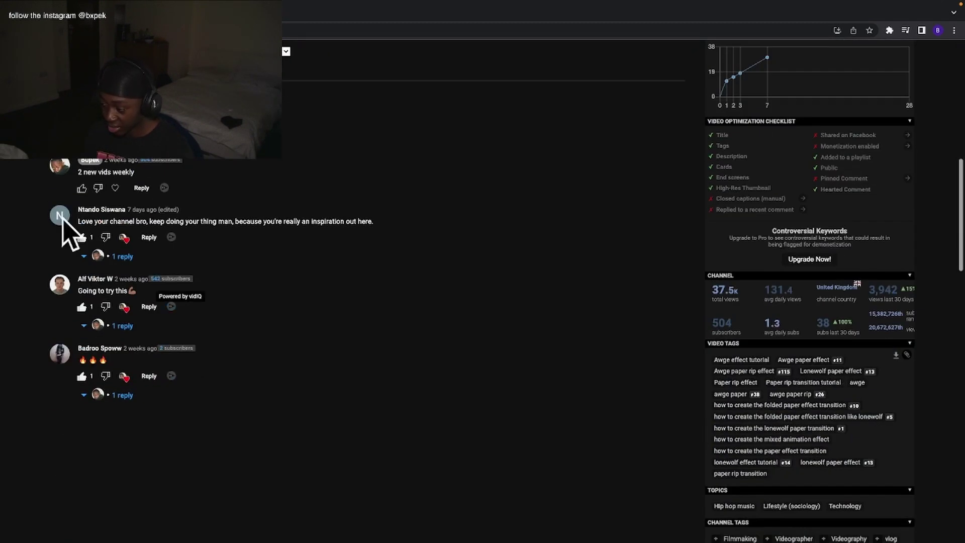